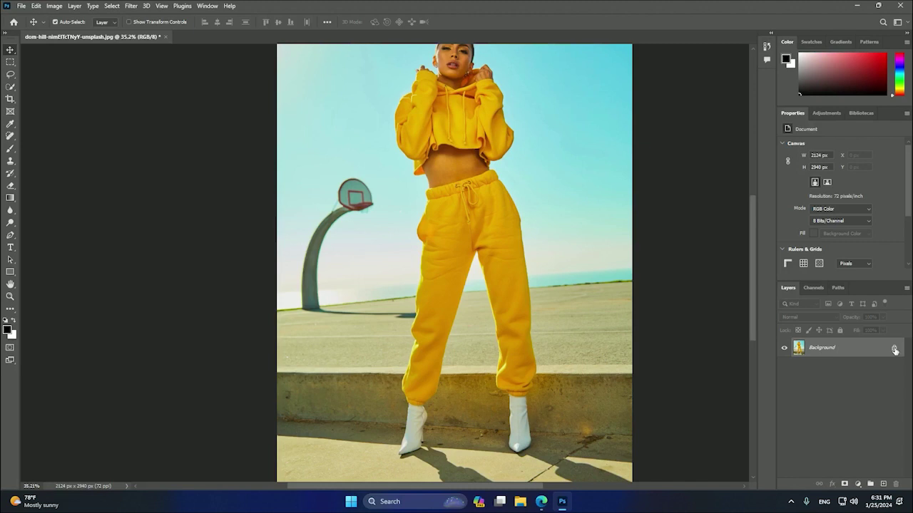
Step: Unlock the Background into Layer 0, test an Object Selection box around the sweatpants, then deselect
{"action": "left_click", "coordinate": [894, 349]}
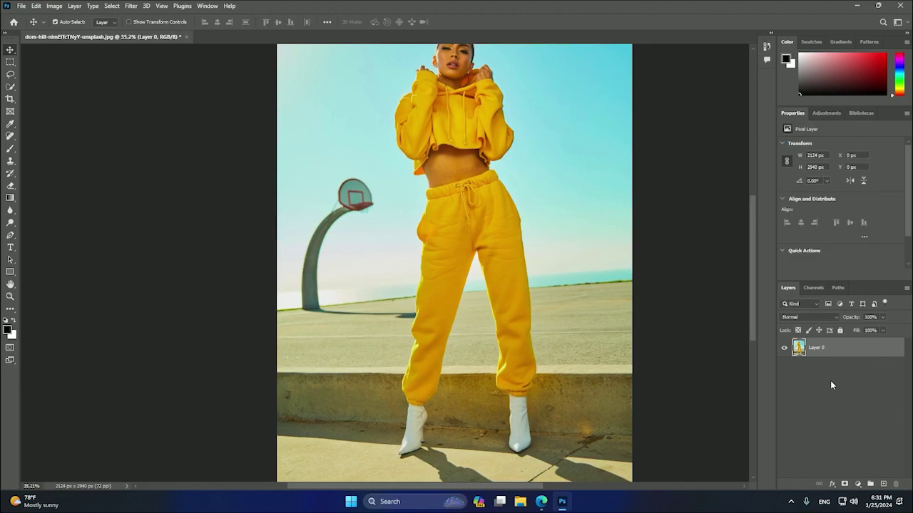
{"action": "left_click", "coordinate": [10, 86]}
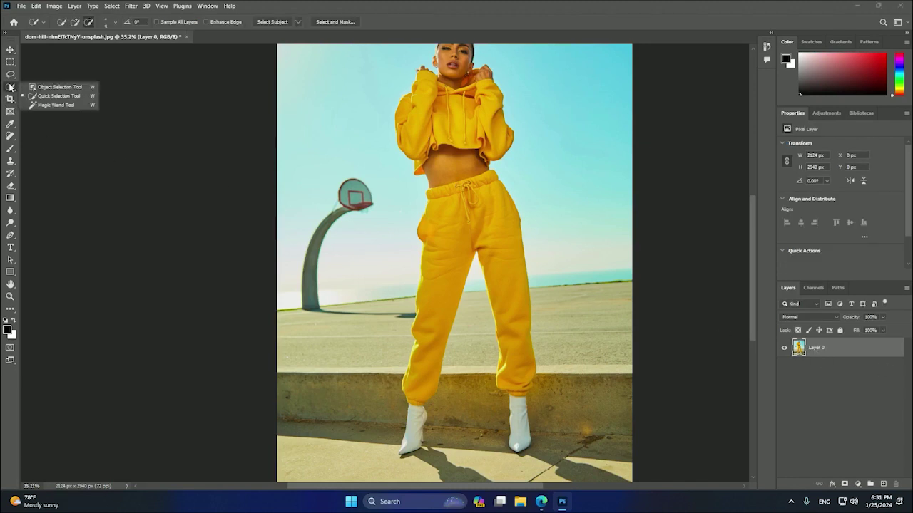
{"action": "left_click", "coordinate": [50, 89]}
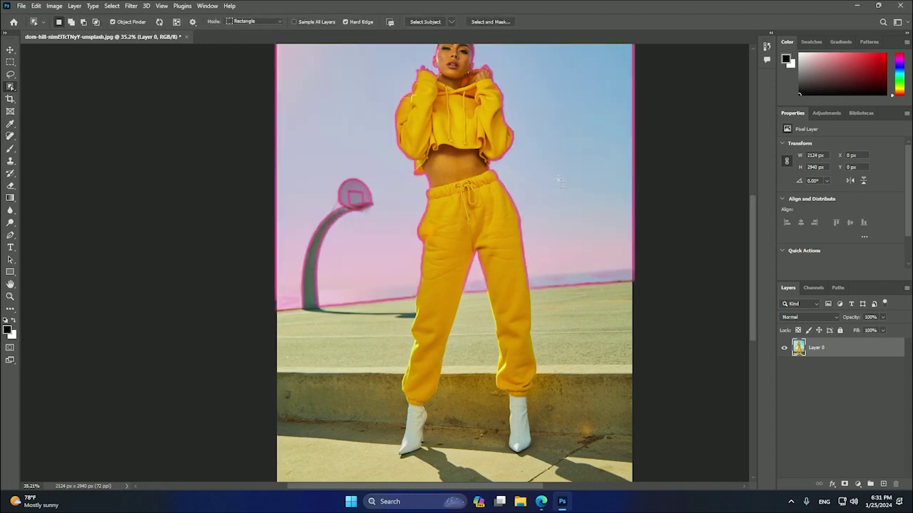
{"action": "left_click_drag", "start_coordinate": [547, 168], "coordinate": [384, 410]}
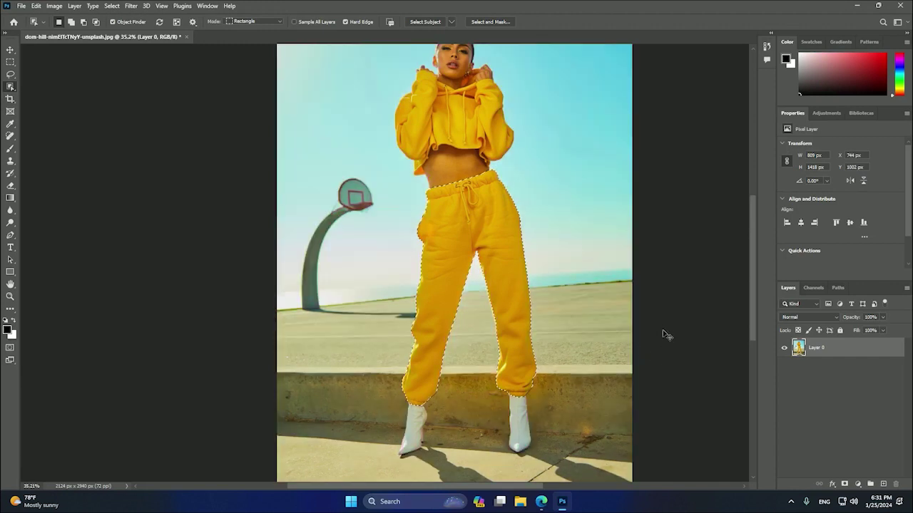
{"action": "key", "text": "ctrl+d"}
Step: Box-select the yellow sweatpants with the Object Selection Tool
{"action": "left_click_drag", "start_coordinate": [542, 169], "coordinate": [378, 465]}
{"action": "scroll", "coordinate": [378, 465], "scroll_direction": "down", "scroll_amount": 1}
{"action": "scroll", "coordinate": [562, 403], "scroll_direction": "up", "scroll_amount": 3}
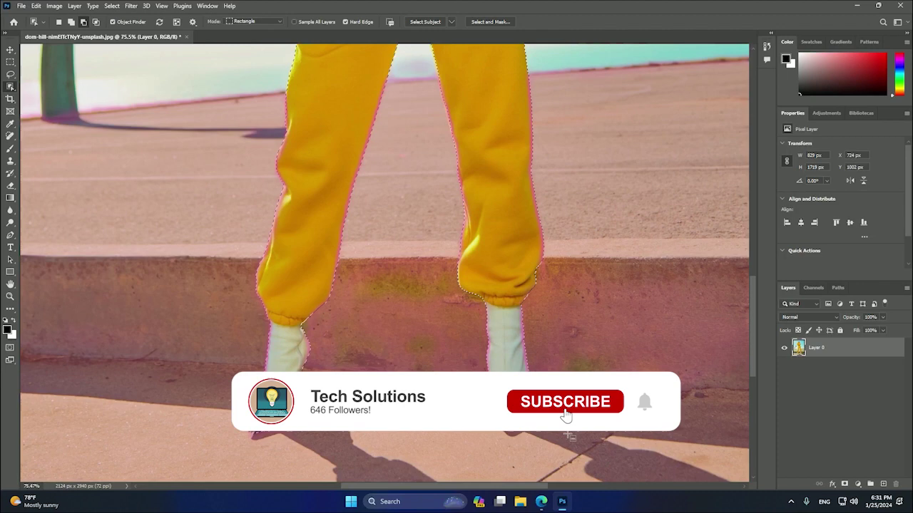
Step: Add the right boot, left boot and left boot tip areas, refining around the boots
{"action": "left_click_drag", "start_coordinate": [569, 436], "coordinate": [425, 310]}
{"action": "left_click_drag", "start_coordinate": [367, 439], "coordinate": [176, 327]}
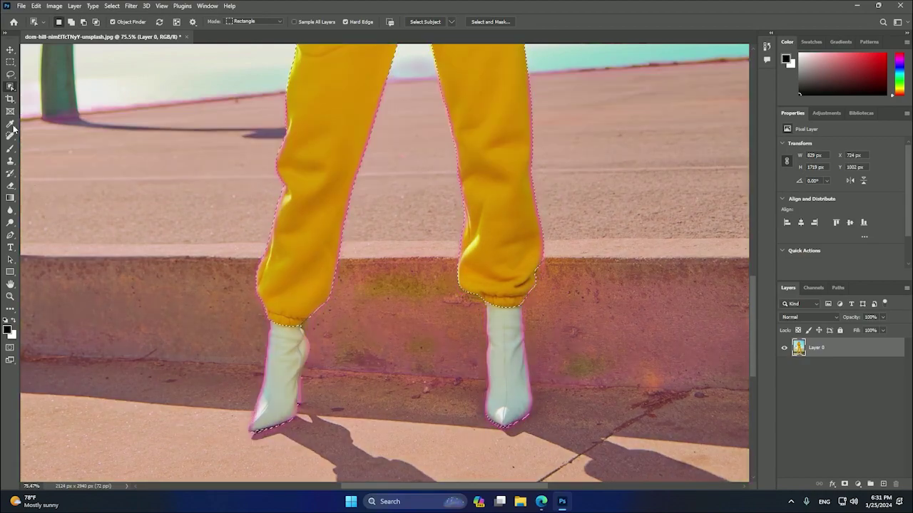
{"action": "scroll", "coordinate": [299, 399], "scroll_direction": "up", "scroll_amount": 5}
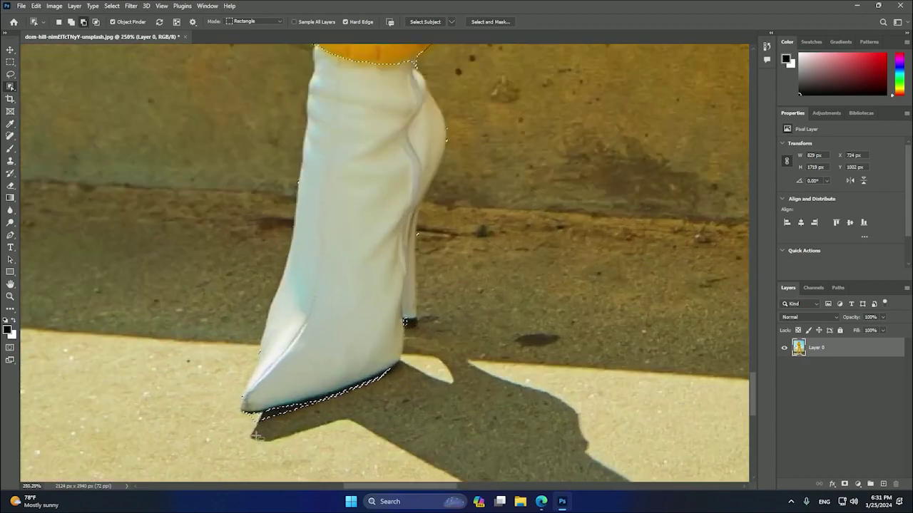
{"action": "scroll", "coordinate": [421, 378], "scroll_direction": "down", "scroll_amount": 3}
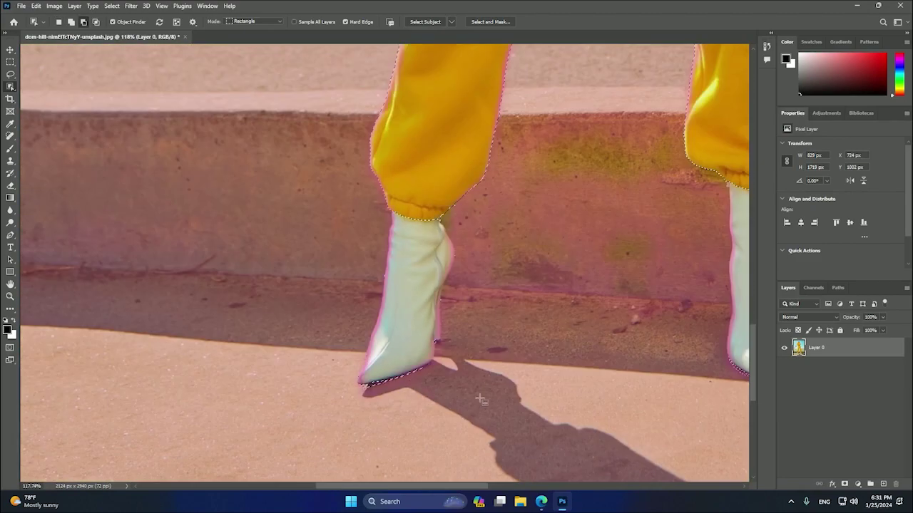
{"action": "left_click_drag", "start_coordinate": [485, 397], "coordinate": [308, 326]}
{"action": "scroll", "coordinate": [433, 377], "scroll_direction": "down", "scroll_amount": 2}
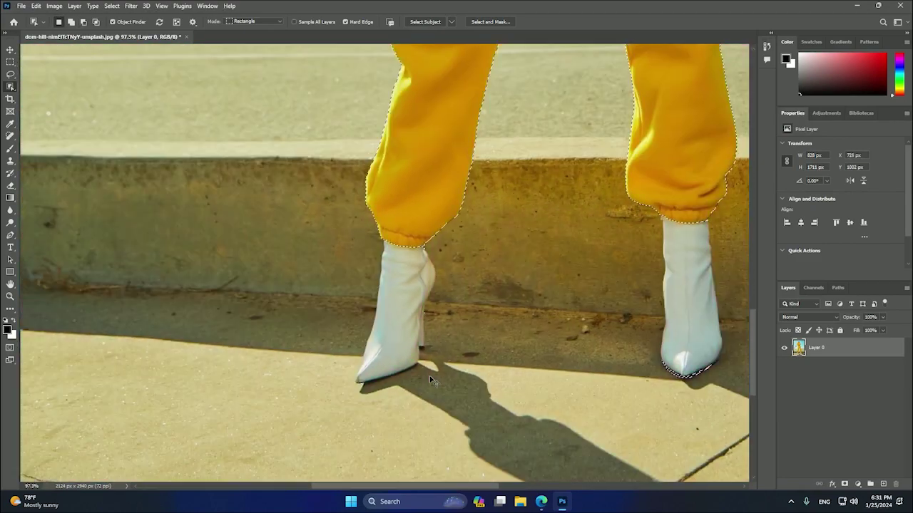
{"action": "scroll", "coordinate": [430, 376], "scroll_direction": "right", "scroll_amount": 3}
{"action": "left_click_drag", "start_coordinate": [644, 420], "coordinate": [464, 326]}
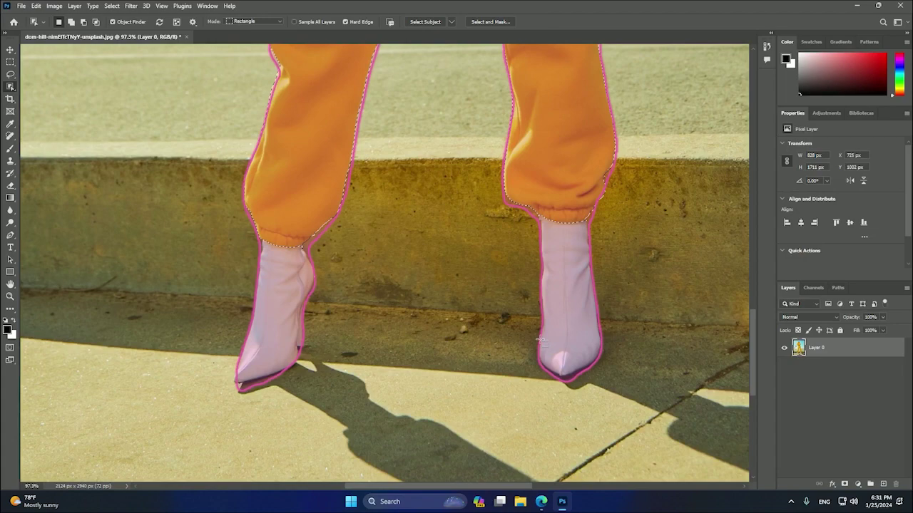
{"action": "scroll", "coordinate": [321, 271], "scroll_direction": "up", "scroll_amount": 5}
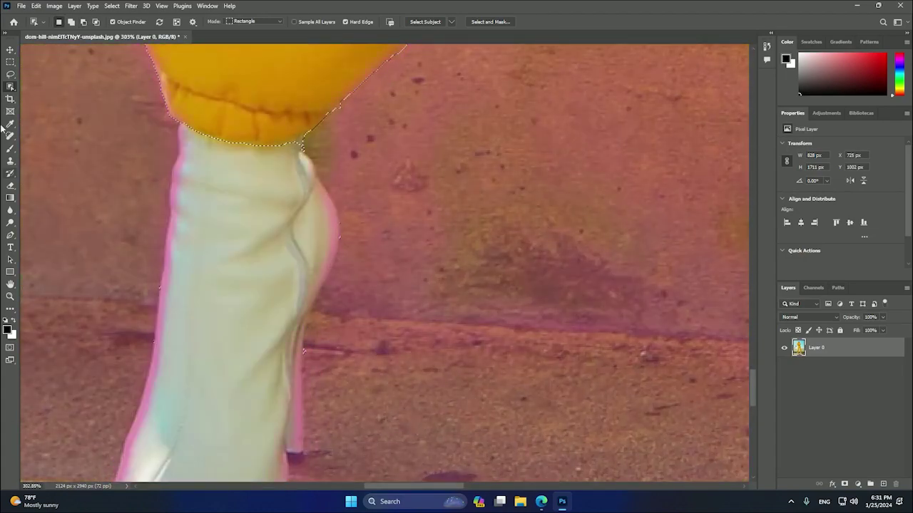
Step: Use the Quick Selection Tool in Subtract mode to take both white boots out of the selection
{"action": "right_click", "coordinate": [11, 87]}
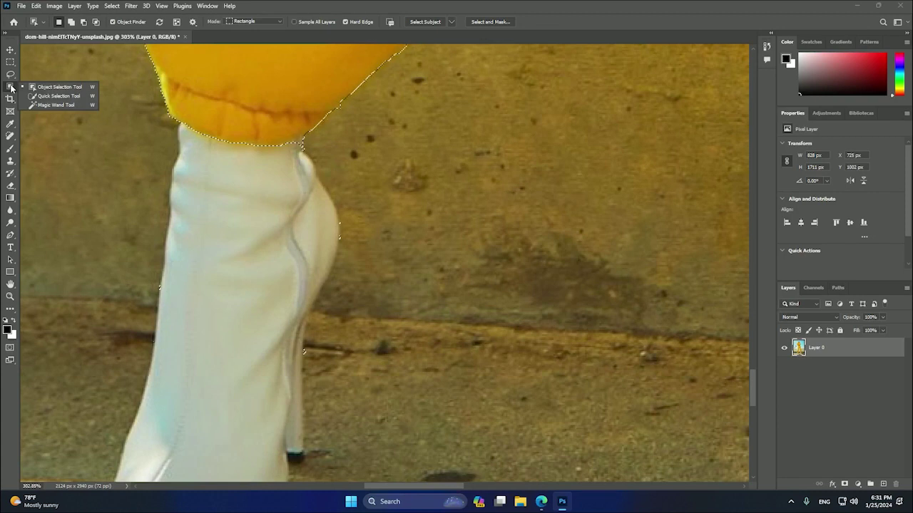
{"action": "left_click", "coordinate": [51, 97]}
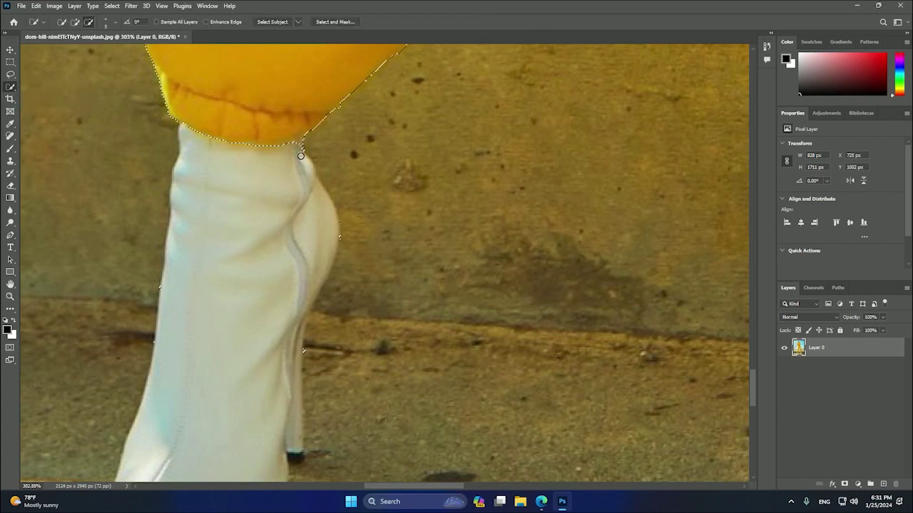
{"action": "left_click", "coordinate": [88, 23]}
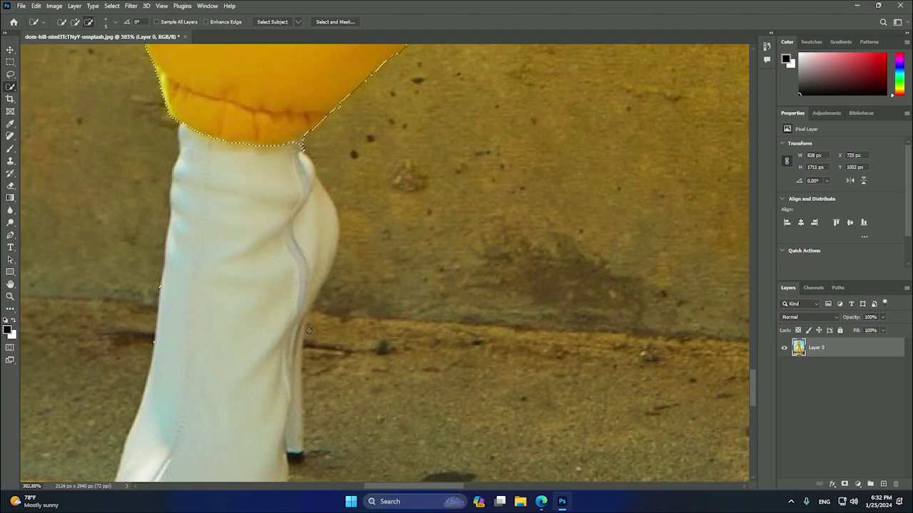
{"action": "scroll", "coordinate": [212, 287], "scroll_direction": "down", "scroll_amount": 3}
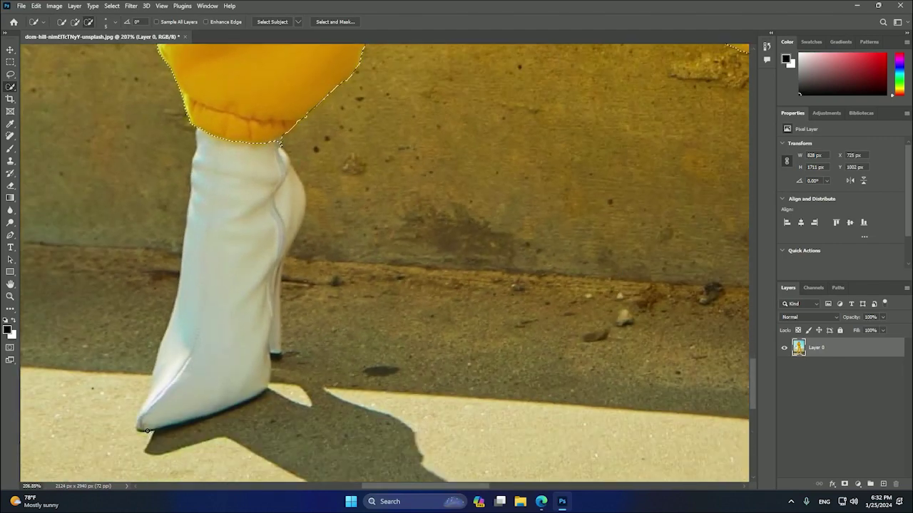
{"action": "scroll", "coordinate": [280, 334], "scroll_direction": "down", "scroll_amount": 3}
{"action": "scroll", "coordinate": [504, 304], "scroll_direction": "right", "scroll_amount": 5}
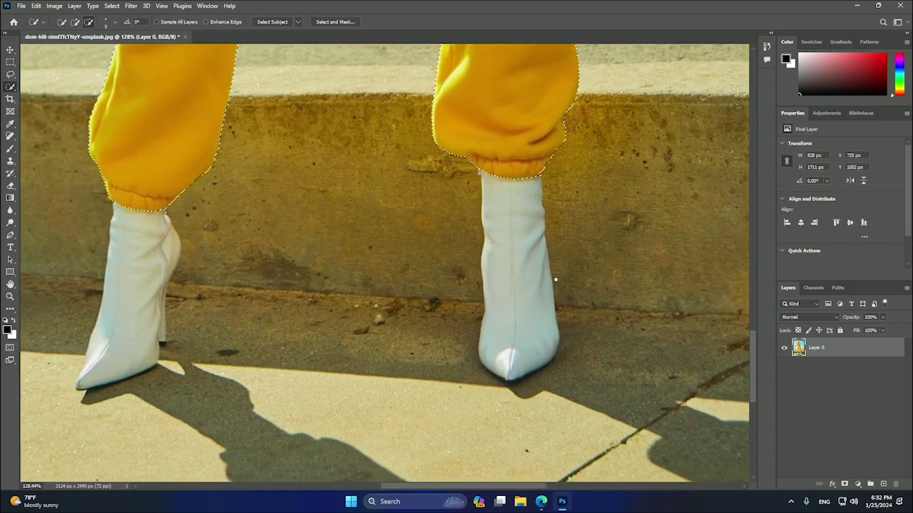
{"action": "scroll", "coordinate": [536, 302], "scroll_direction": "up", "scroll_amount": 2}
{"action": "scroll", "coordinate": [513, 304], "scroll_direction": "down", "scroll_amount": 4}
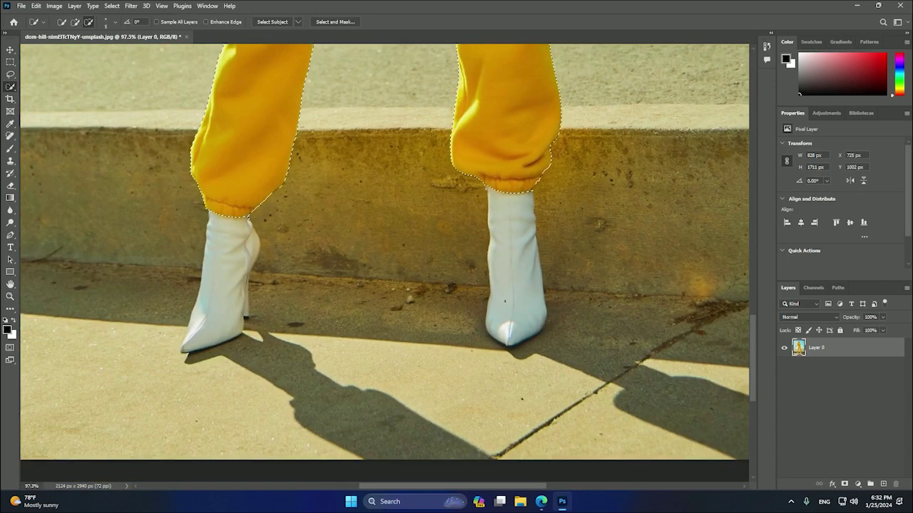
{"action": "scroll", "coordinate": [513, 304], "scroll_direction": "down", "scroll_amount": 2}
{"action": "scroll", "coordinate": [399, 285], "scroll_direction": "up", "scroll_amount": 3}
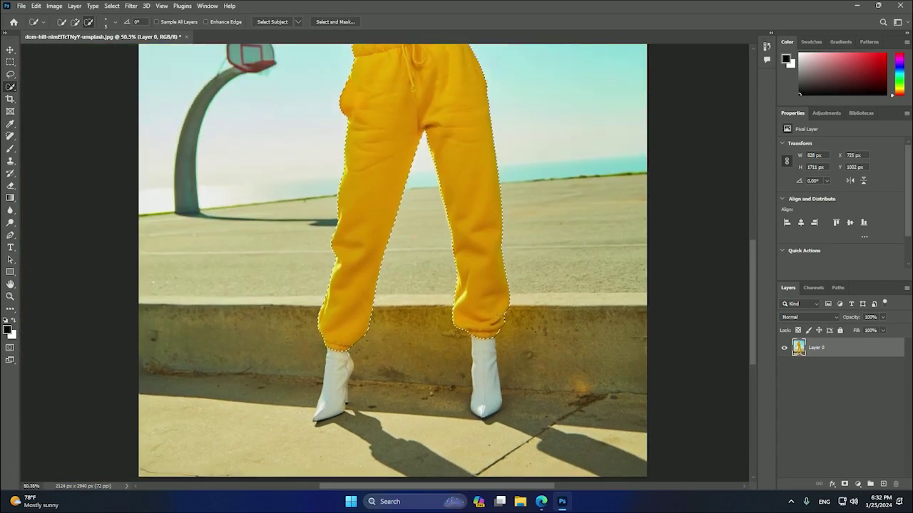
Step: Create Group 1 above Layer 0 with a layer mask from the pants selection, and target the mask
{"action": "right_click", "coordinate": [10, 86]}
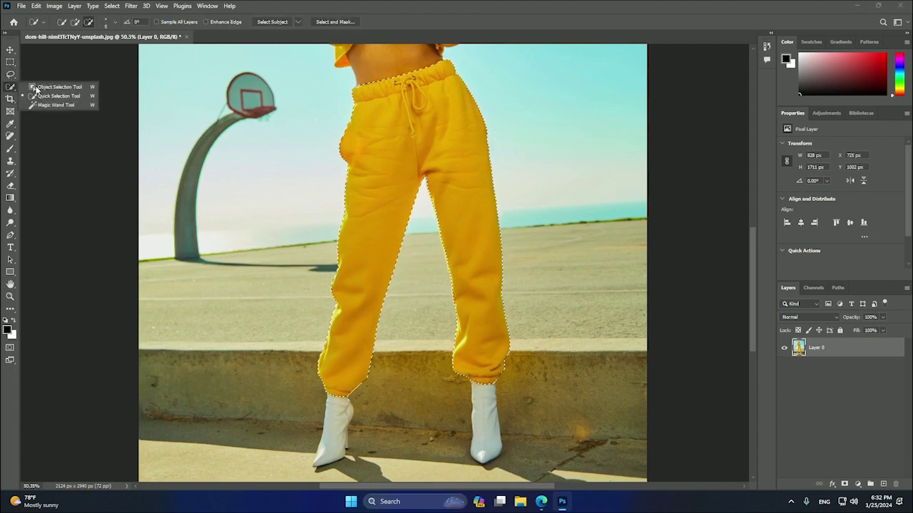
{"action": "left_click", "coordinate": [43, 75]}
{"action": "left_click", "coordinate": [10, 49]}
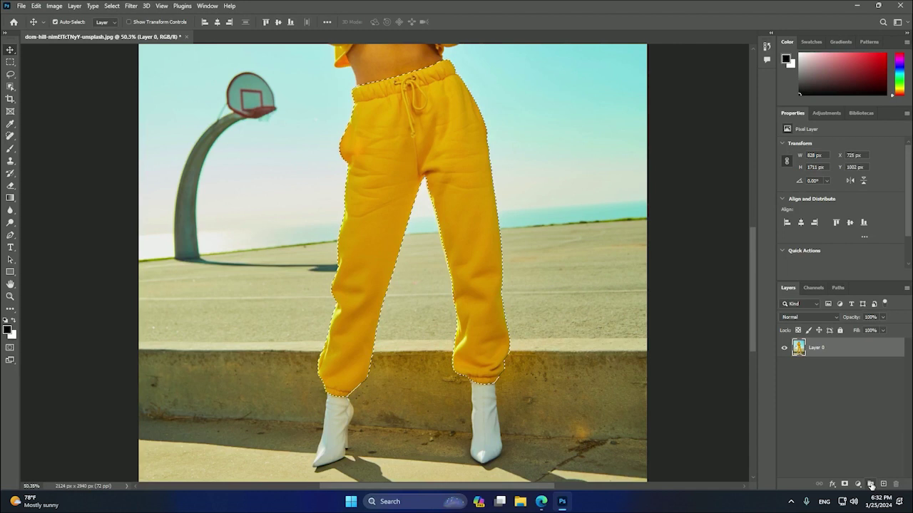
{"action": "left_click", "coordinate": [871, 485]}
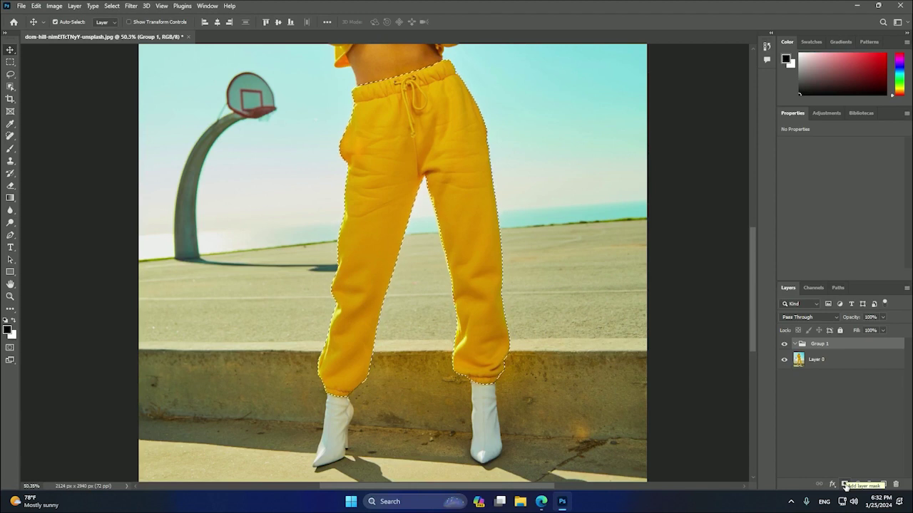
{"action": "left_click", "coordinate": [846, 486]}
{"action": "left_click", "coordinate": [867, 349]}
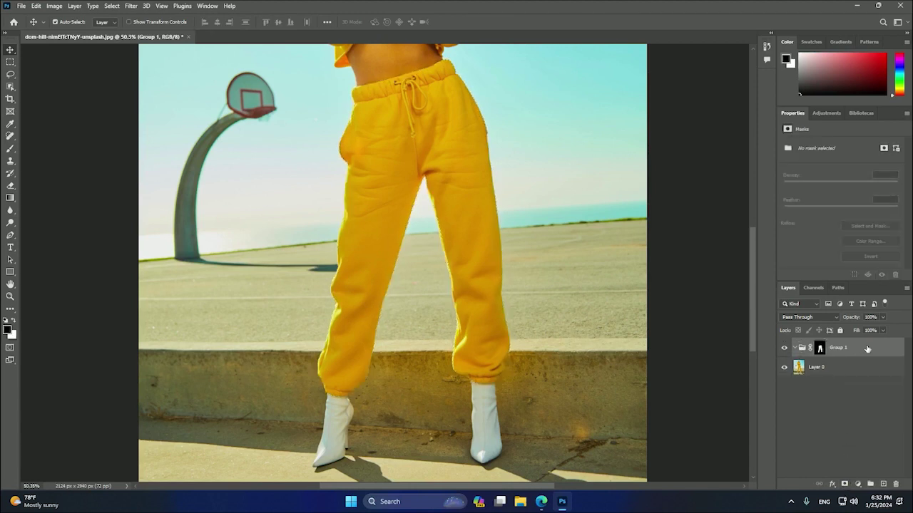
{"action": "left_click", "coordinate": [819, 349]}
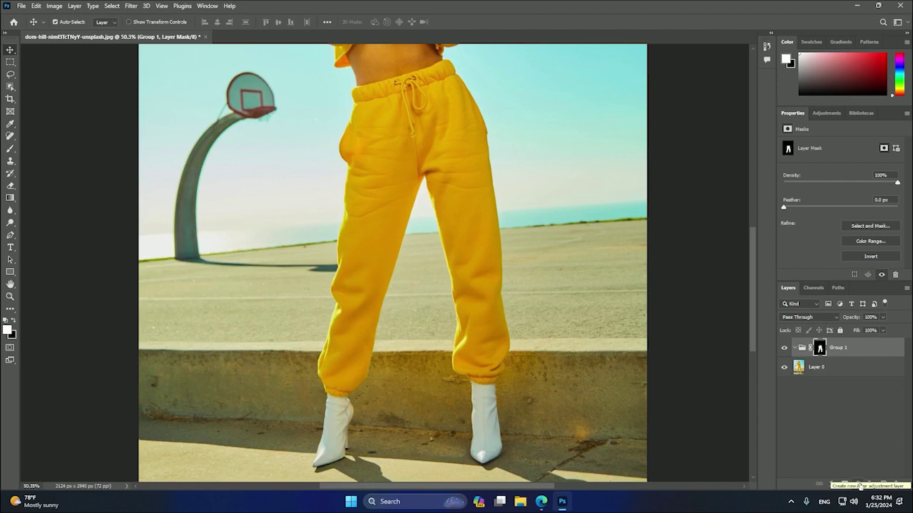
Step: Add a Solid Color fill layer inside Group 1 set to bright blue #0f98df
{"action": "left_click", "coordinate": [860, 487]}
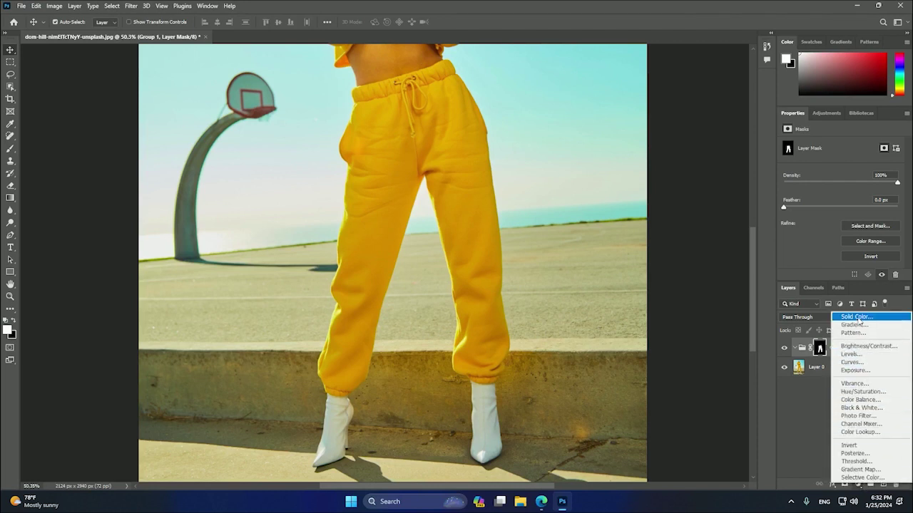
{"action": "left_click", "coordinate": [855, 317]}
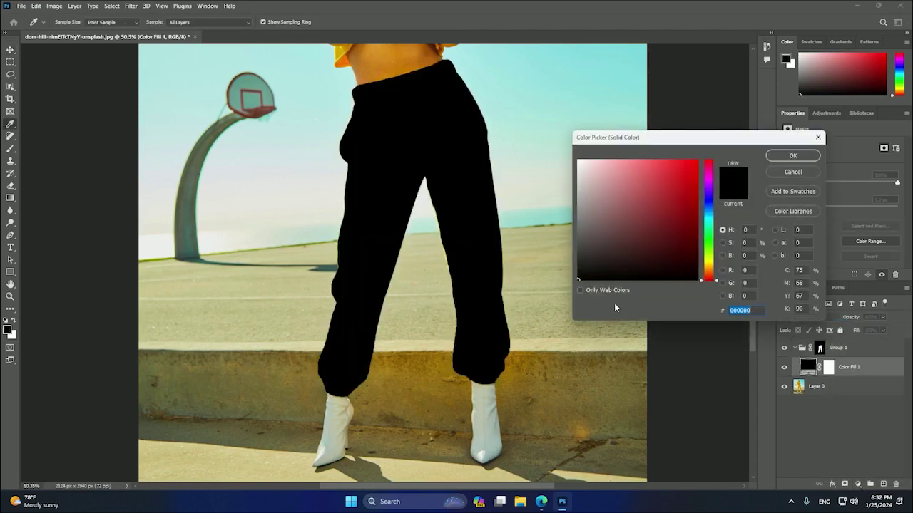
{"action": "left_click_drag", "start_coordinate": [681, 137], "coordinate": [660, 194]}
{"action": "left_click", "coordinate": [688, 272]}
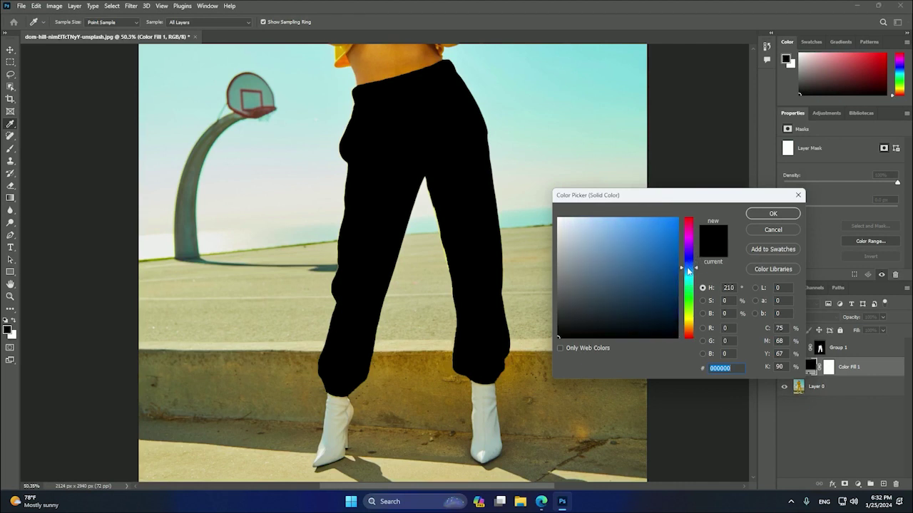
{"action": "left_click", "coordinate": [678, 266]}
{"action": "left_click", "coordinate": [690, 278]}
{"action": "left_click_drag", "start_coordinate": [691, 279], "coordinate": [692, 275]}
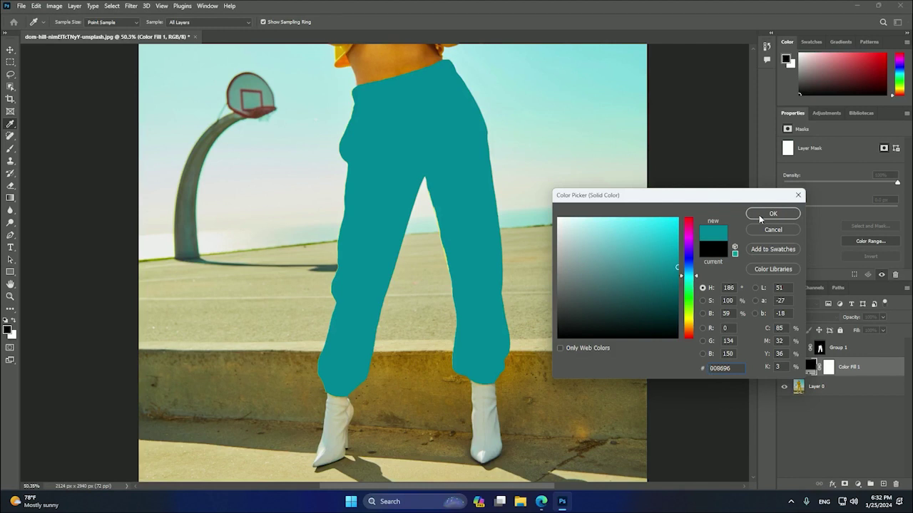
{"action": "left_click_drag", "start_coordinate": [688, 275], "coordinate": [688, 271]}
{"action": "left_click", "coordinate": [669, 232]}
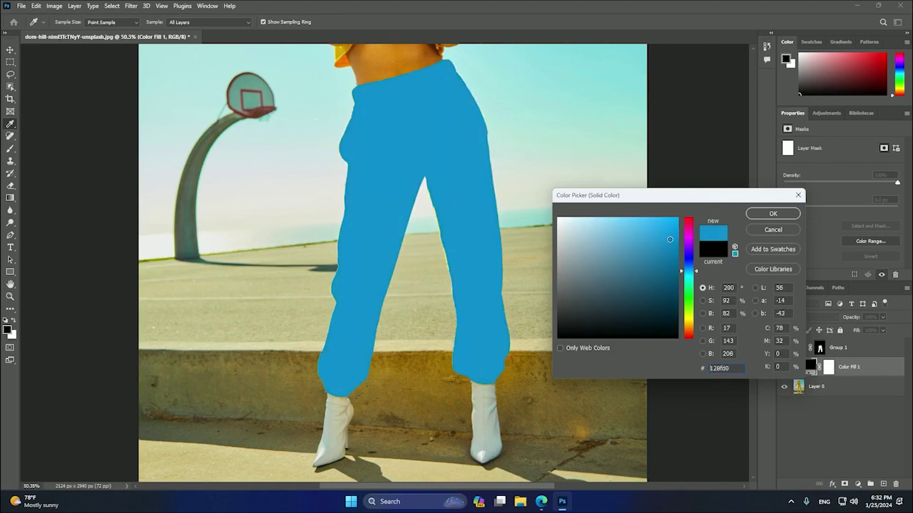
{"action": "left_click", "coordinate": [770, 215]}
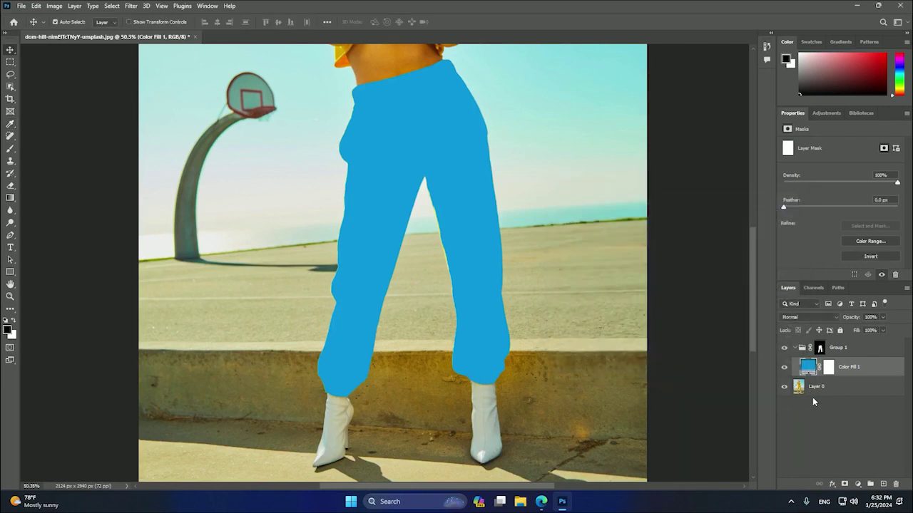
Step: Add a Brightness/Contrast 1 layer above the blue fill, testing brightness then resetting it to 0
{"action": "left_click", "coordinate": [859, 484]}
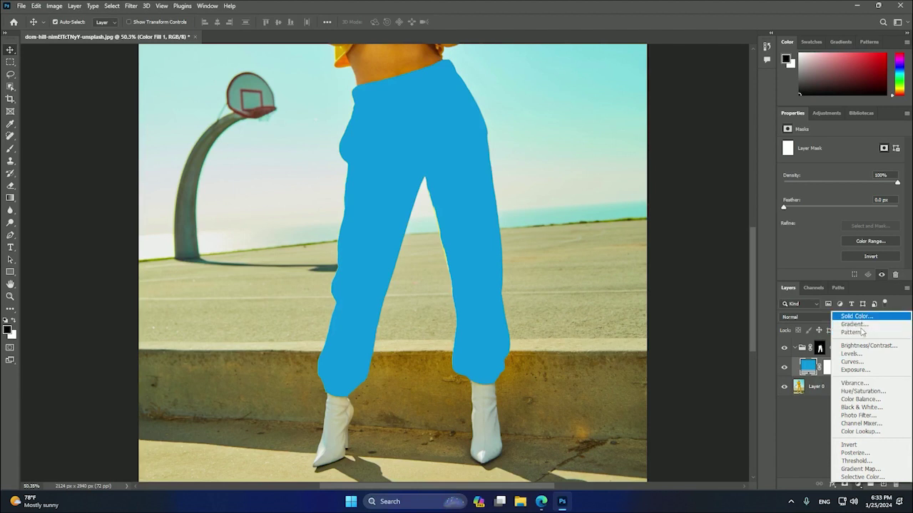
{"action": "left_click", "coordinate": [866, 346]}
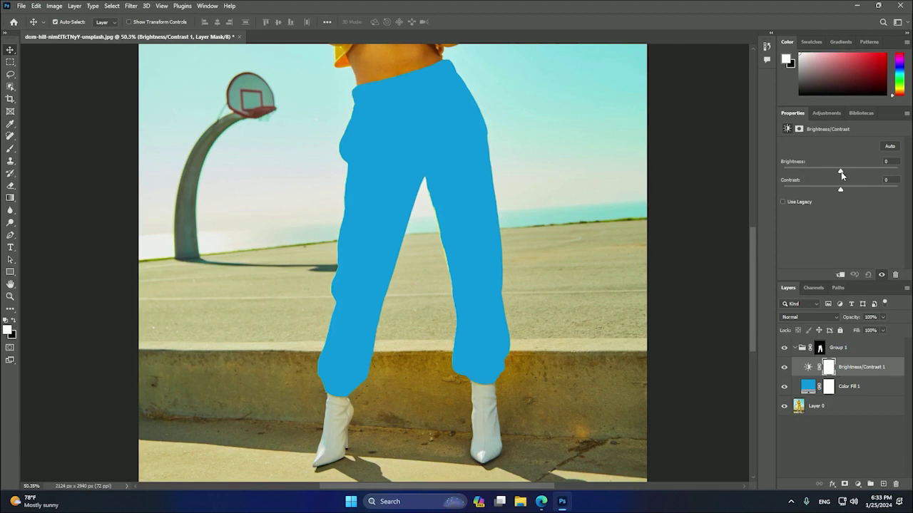
{"action": "left_click_drag", "start_coordinate": [841, 171], "coordinate": [849, 193]}
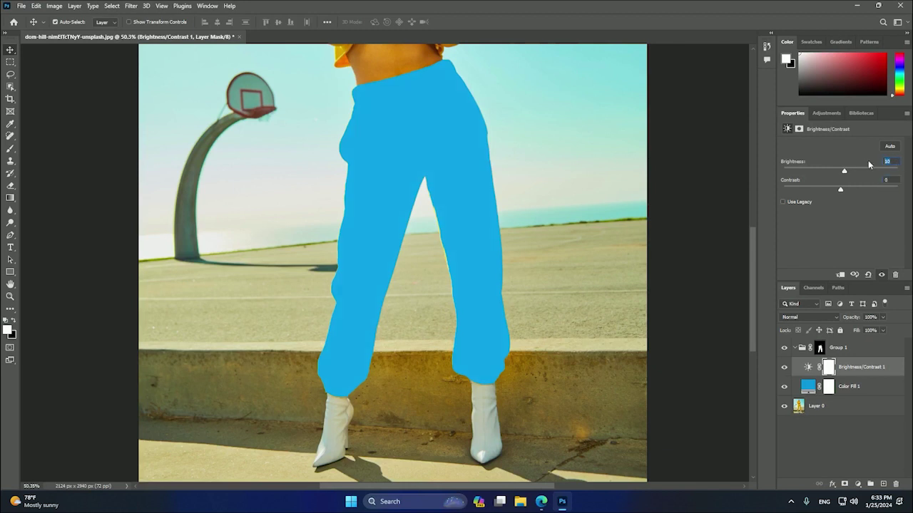
{"action": "type", "text": "0"}
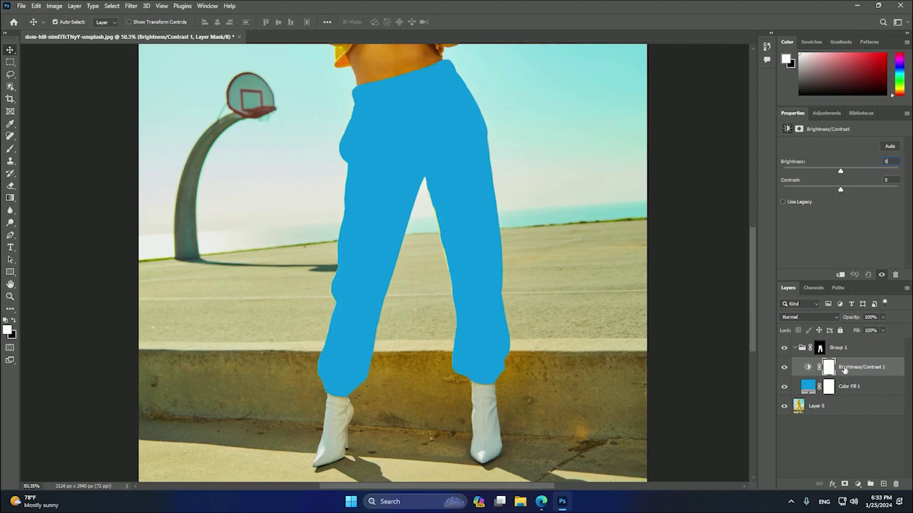
{"action": "left_click", "coordinate": [844, 349]}
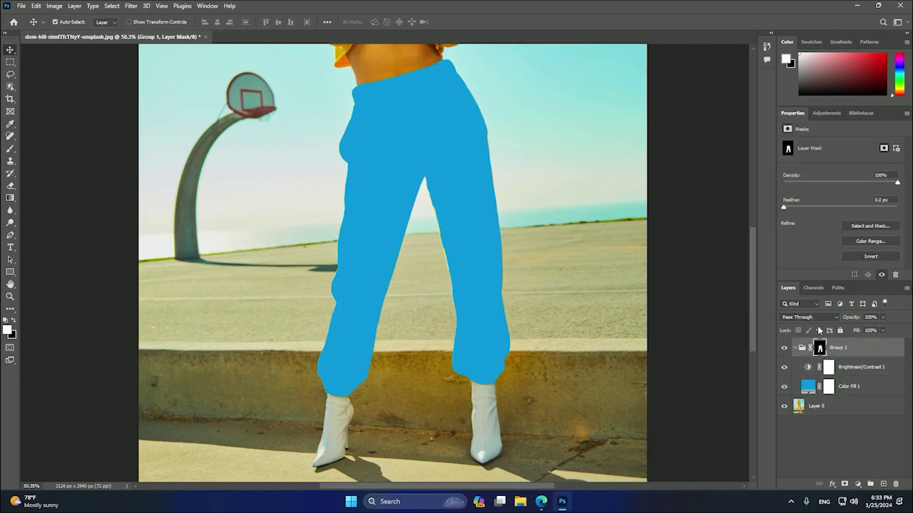
Step: Set Group 1's blend mode to Color after previewing and cancelling Linear Light
{"action": "left_click", "coordinate": [812, 316]}
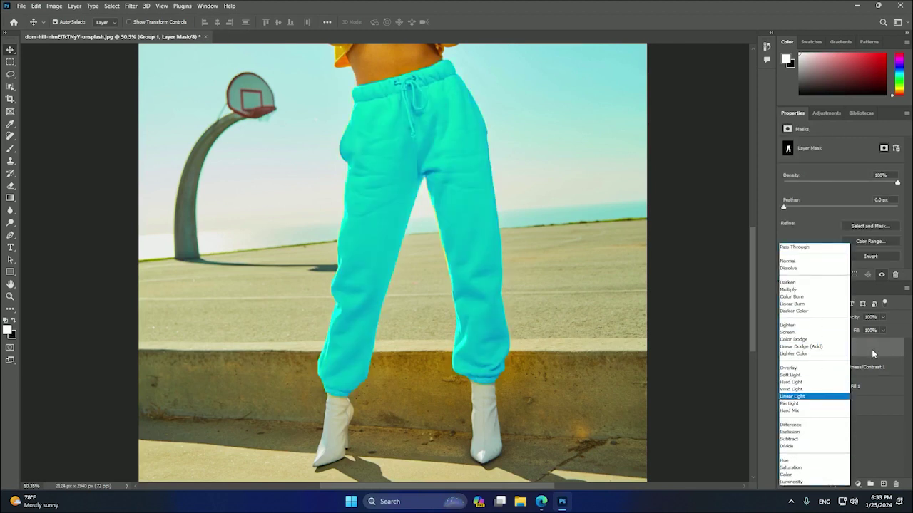
{"action": "key", "text": "Escape"}
{"action": "left_click", "coordinate": [806, 318]}
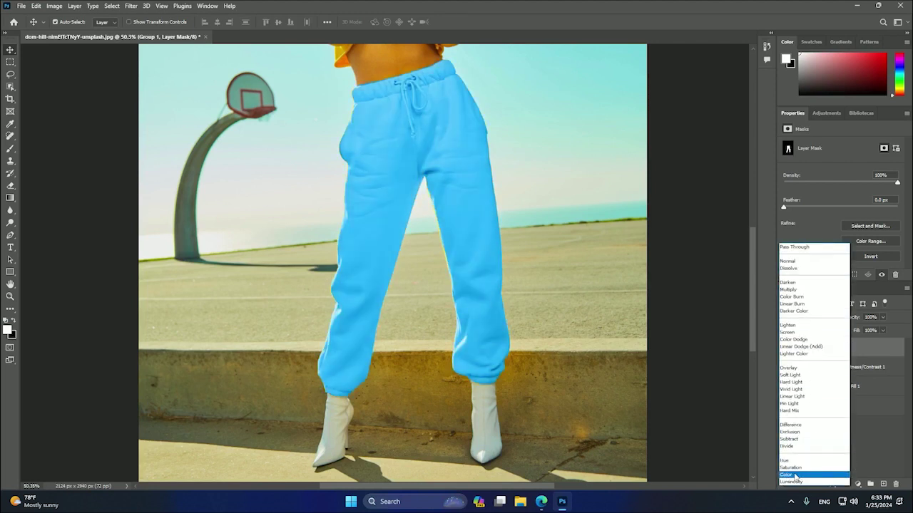
{"action": "left_click", "coordinate": [795, 477]}
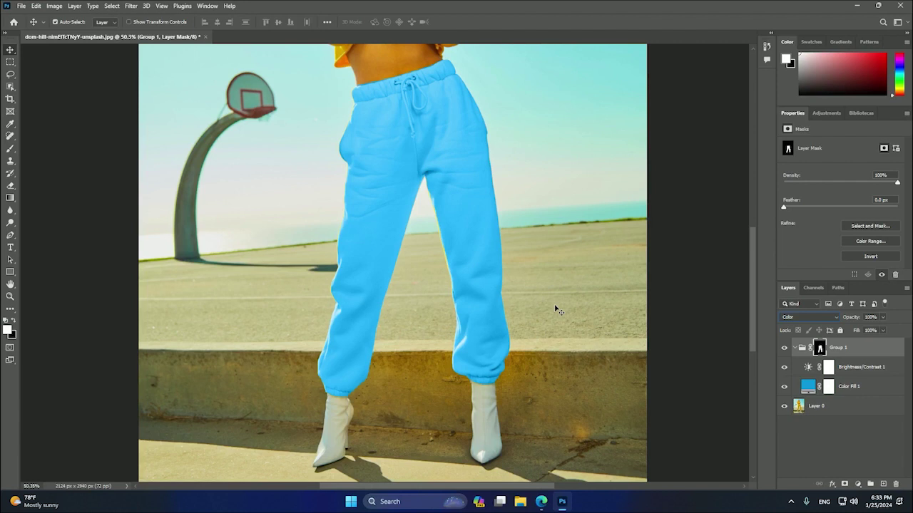
{"action": "left_click", "coordinate": [838, 369]}
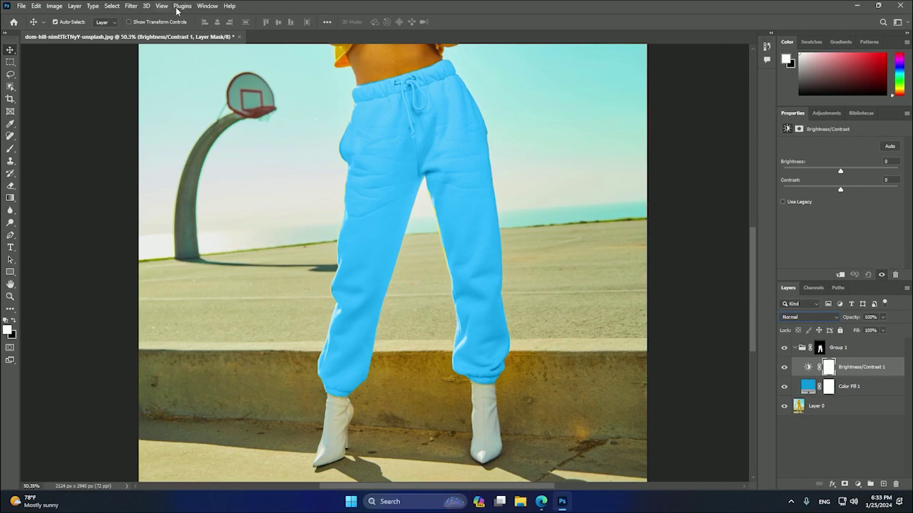
Step: In Properties, set Brightness/Contrast 1 to about -133 brightness and 68 contrast, then view the whole photo
{"action": "left_click", "coordinate": [206, 8]}
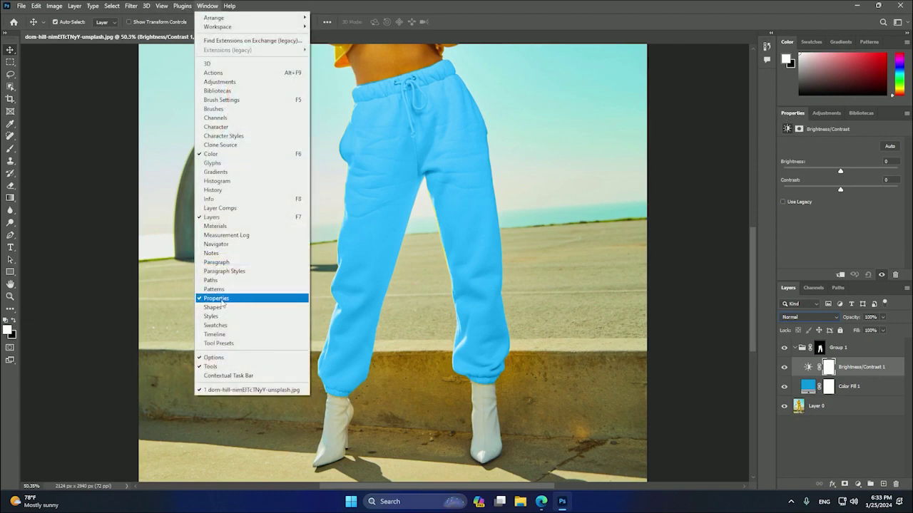
{"action": "left_click", "coordinate": [284, 298]}
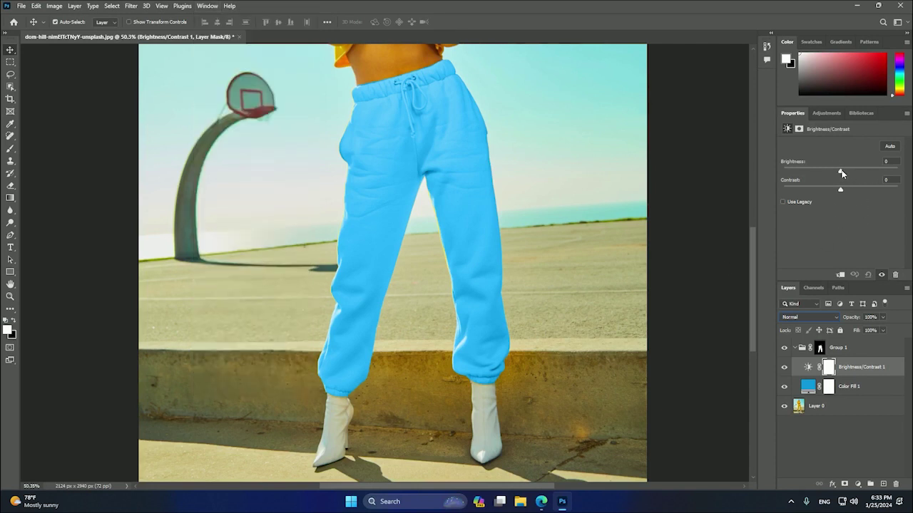
{"action": "left_click_drag", "start_coordinate": [841, 173], "coordinate": [876, 190]}
{"action": "left_click_drag", "start_coordinate": [806, 173], "coordinate": [790, 173]}
{"action": "left_click_drag", "start_coordinate": [877, 190], "coordinate": [882, 193]}
{"action": "left_click", "coordinate": [821, 408]}
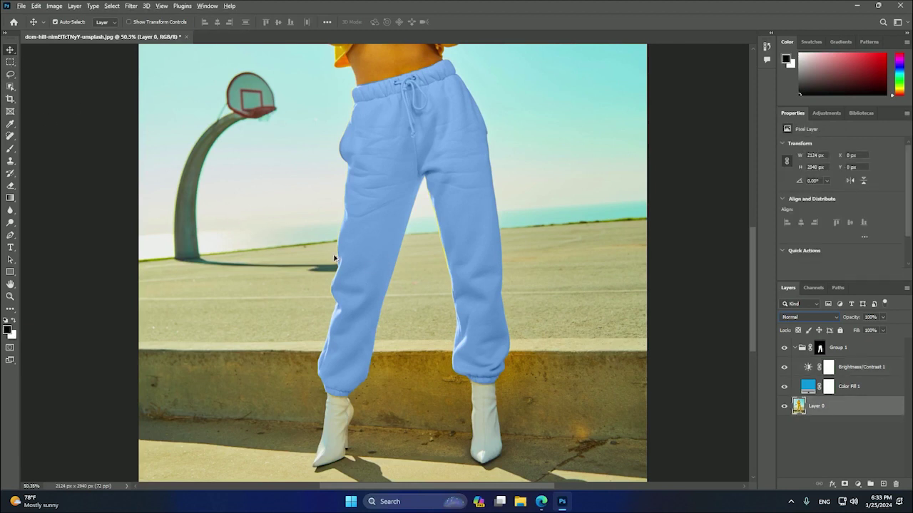
{"action": "left_click", "coordinate": [671, 300]}
{"action": "scroll", "coordinate": [652, 299], "scroll_direction": "down", "scroll_amount": 3}
{"action": "scroll", "coordinate": [653, 293], "scroll_direction": "right", "scroll_amount": 1}
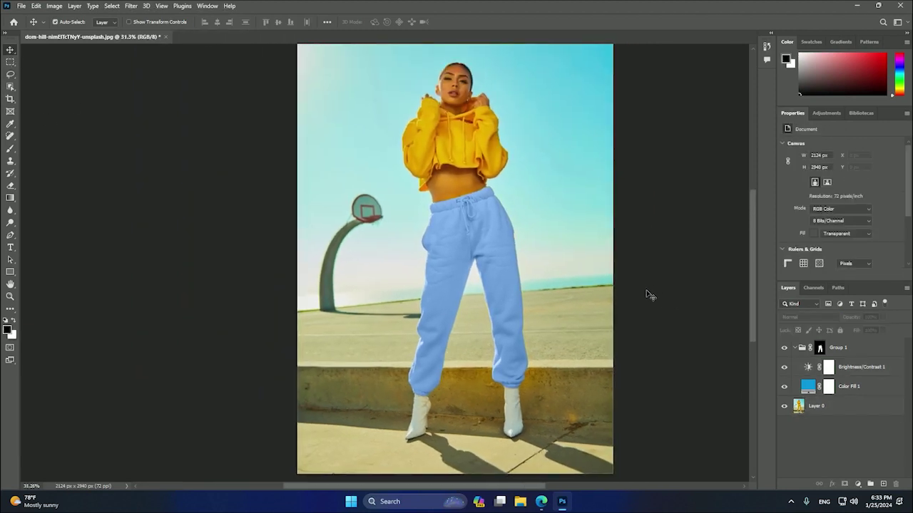